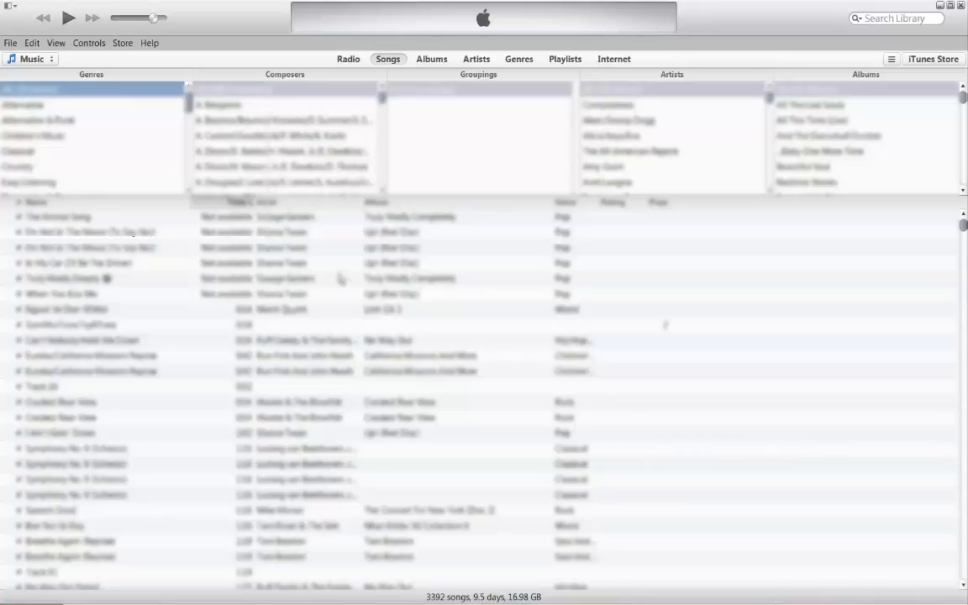
Glance at the iTunes Help menu, dismiss it and minimize iTunes to the desktop
click(149, 42)
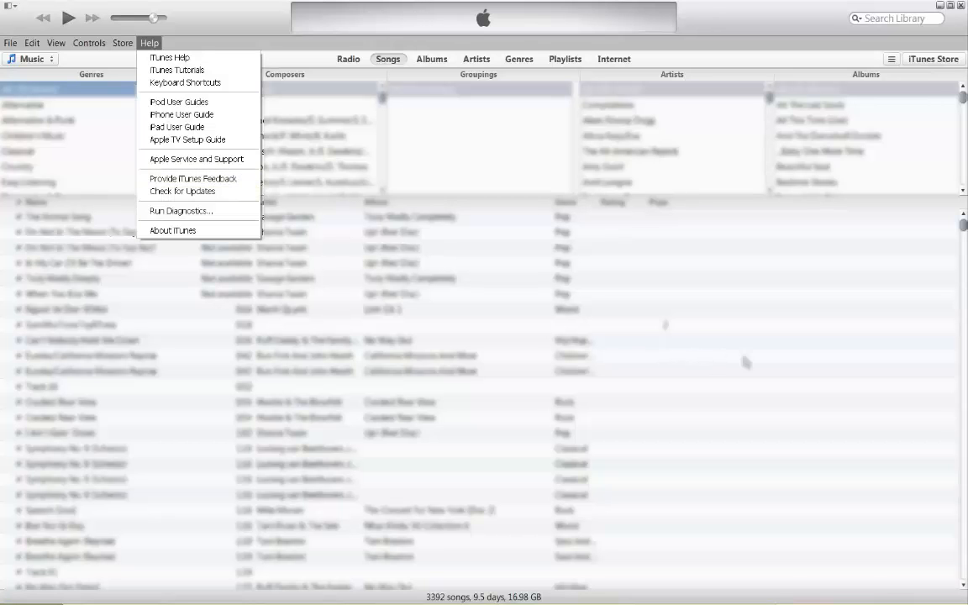
key(Escape)
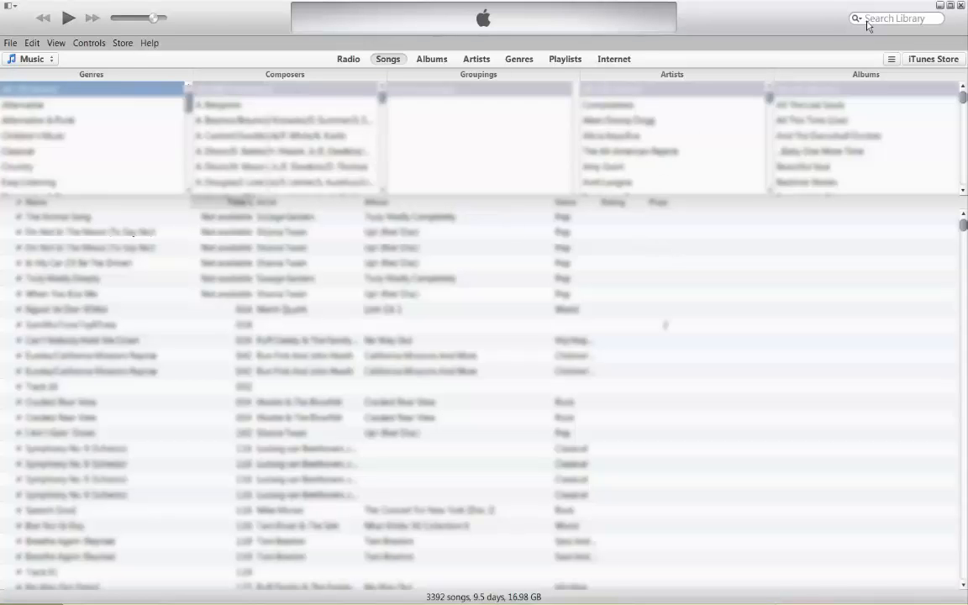
click(940, 6)
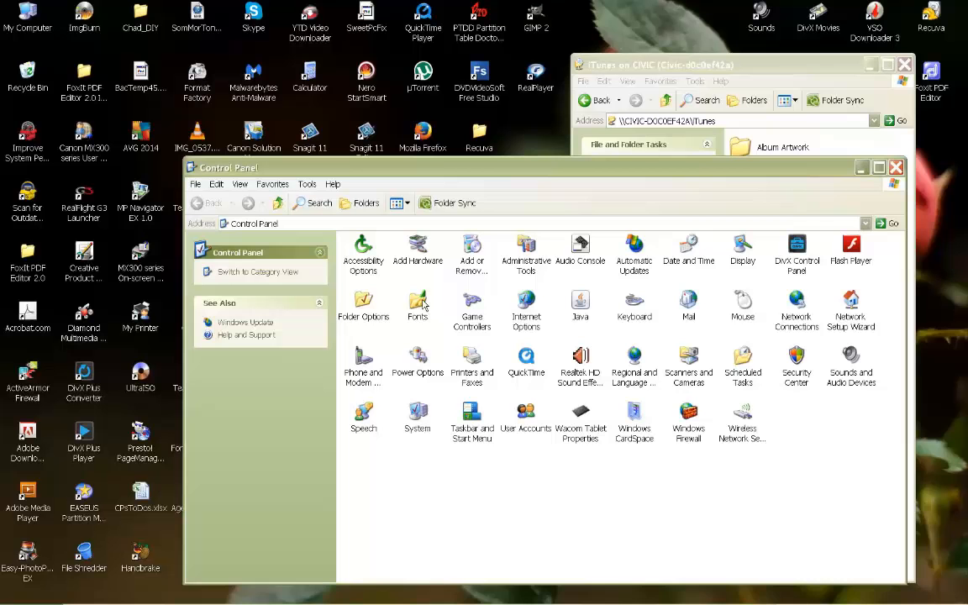
Review the Folder Options View settings in Control Panel, confirm with OK and close Control Panel
double_click(424, 307)
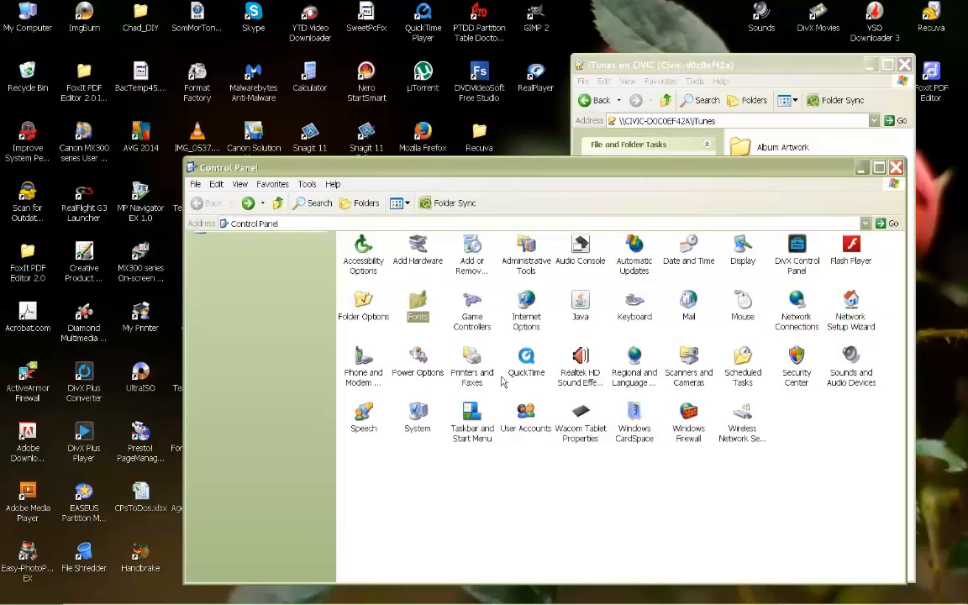
double_click(361, 303)
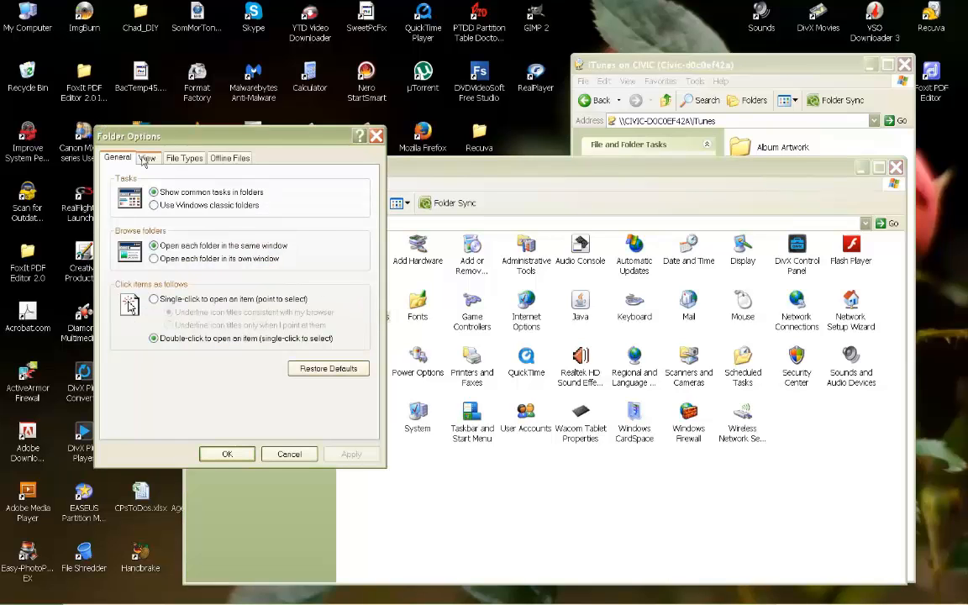
click(147, 158)
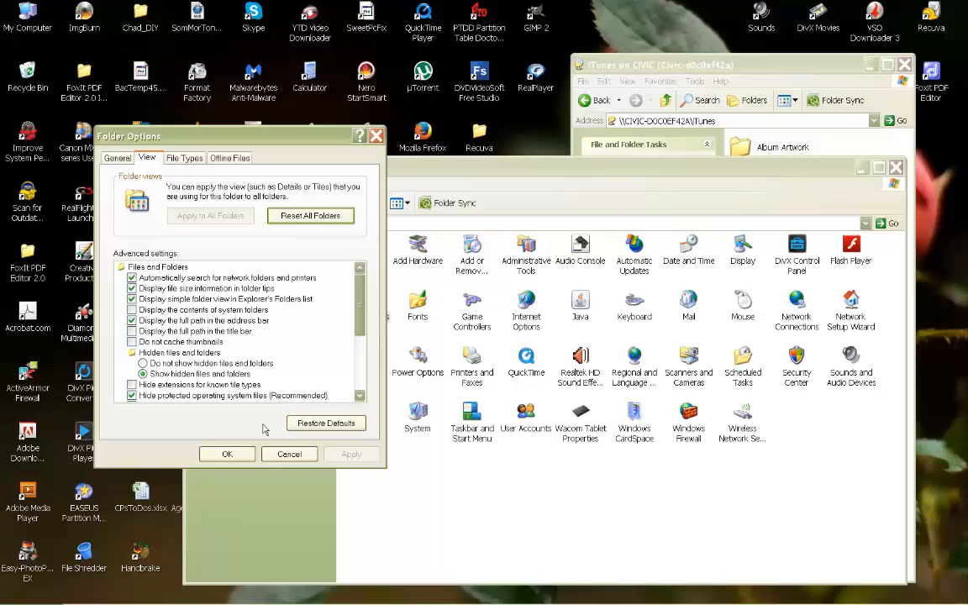
click(227, 455)
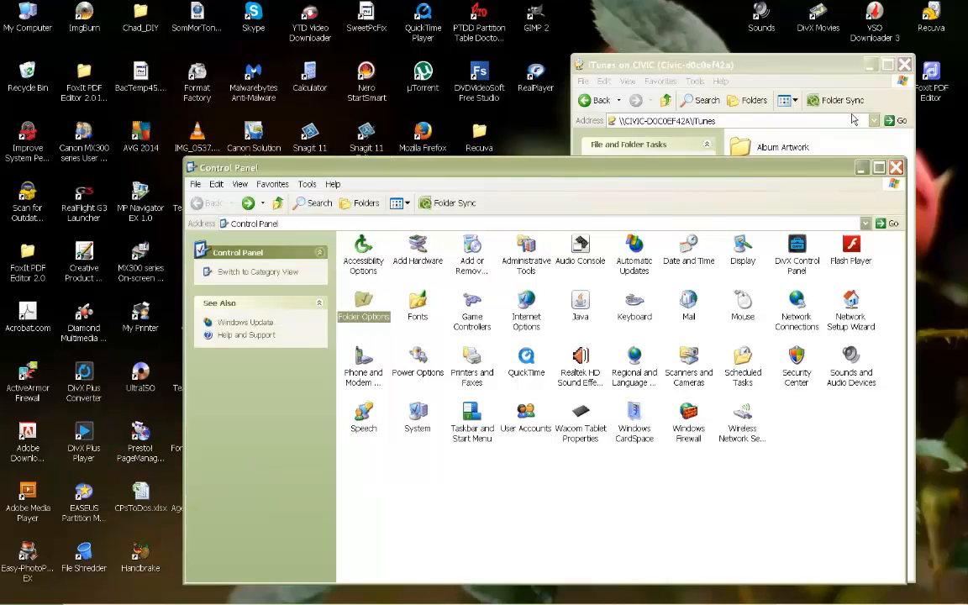
click(896, 167)
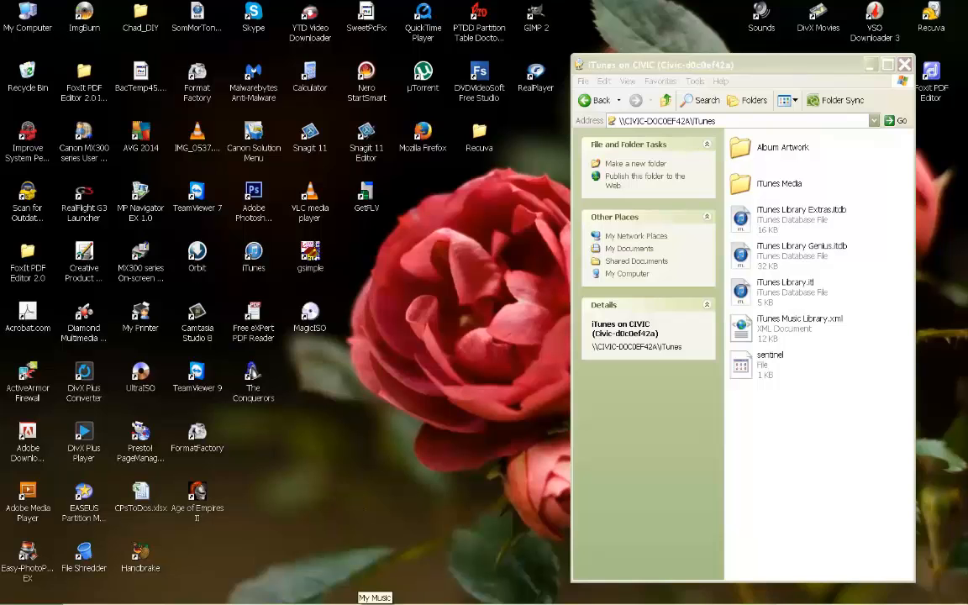
Bring up Sharing and Security properties for the iTunes folder inside My Music
click(369, 600)
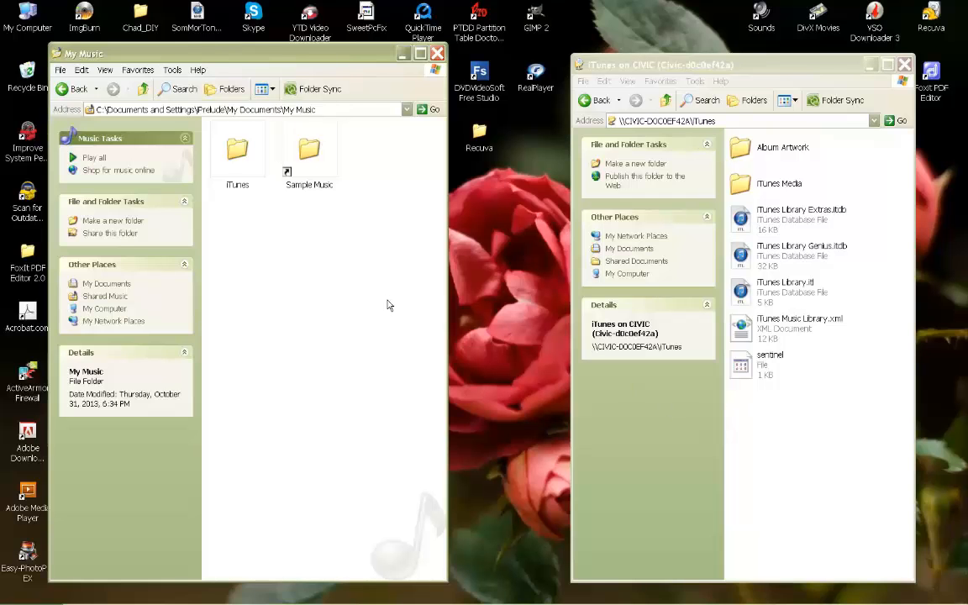
key(i)
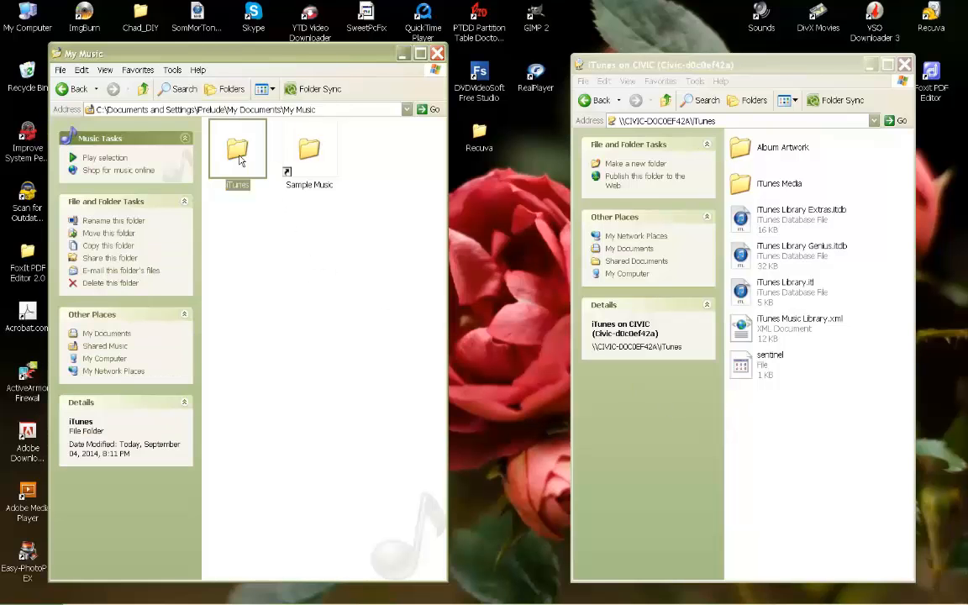
right_click(240, 162)
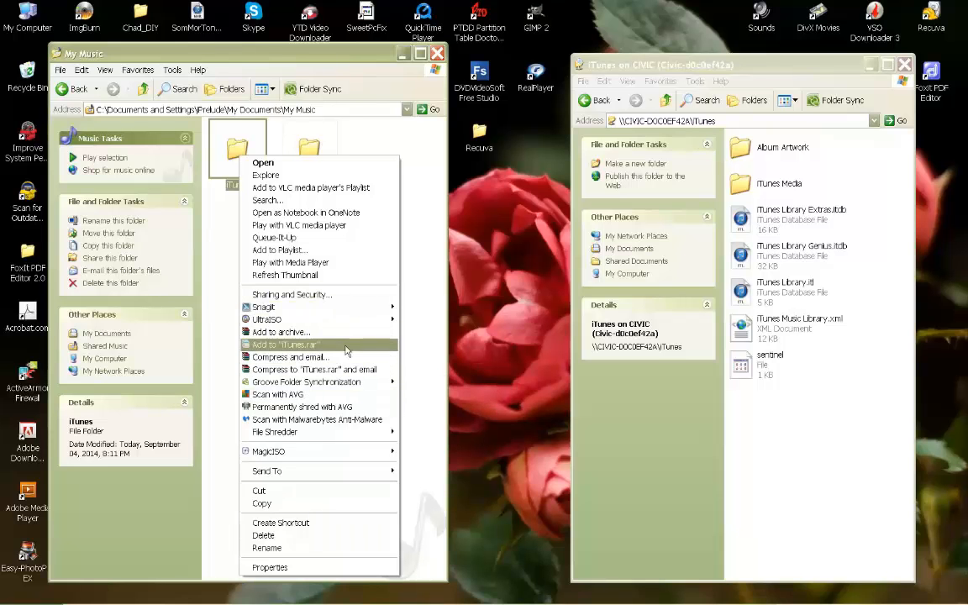
click(345, 294)
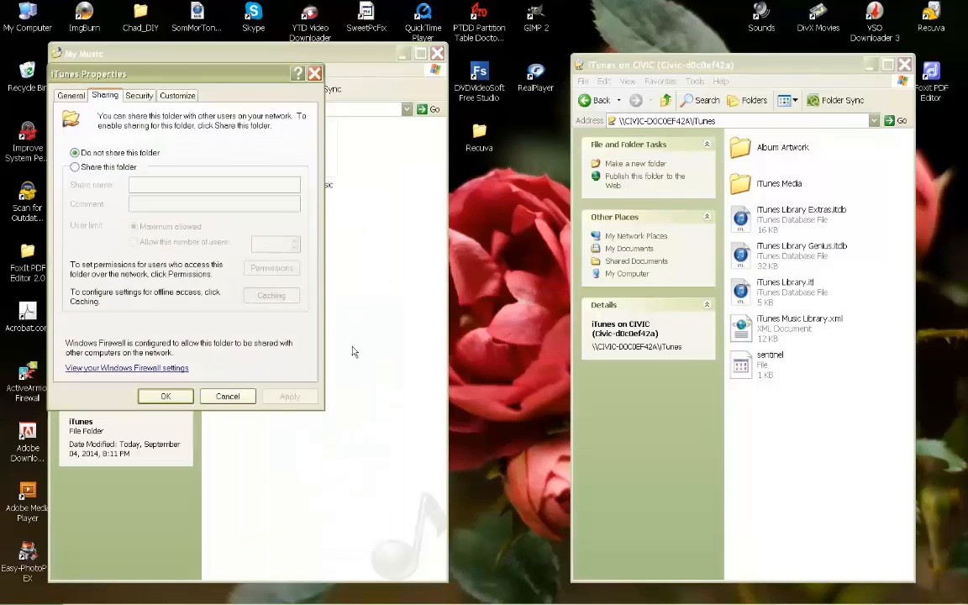
mouse_move(246, 76)
mouse_down()
mouse_move(438, 187)
mouse_move(436, 195)
mouse_up()
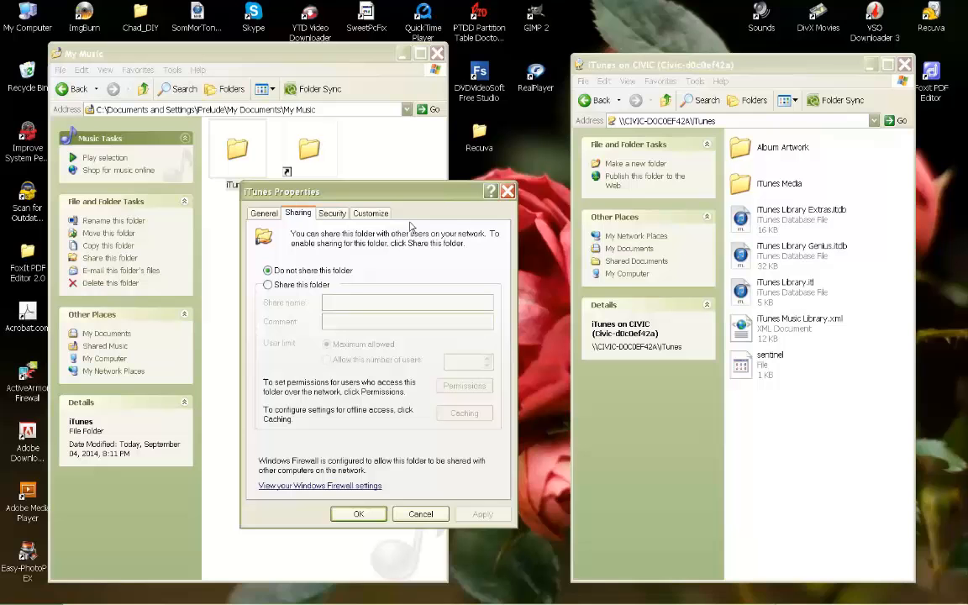
Enable Share this folder for iTunes, apply the setting and confirm with OK
click(294, 288)
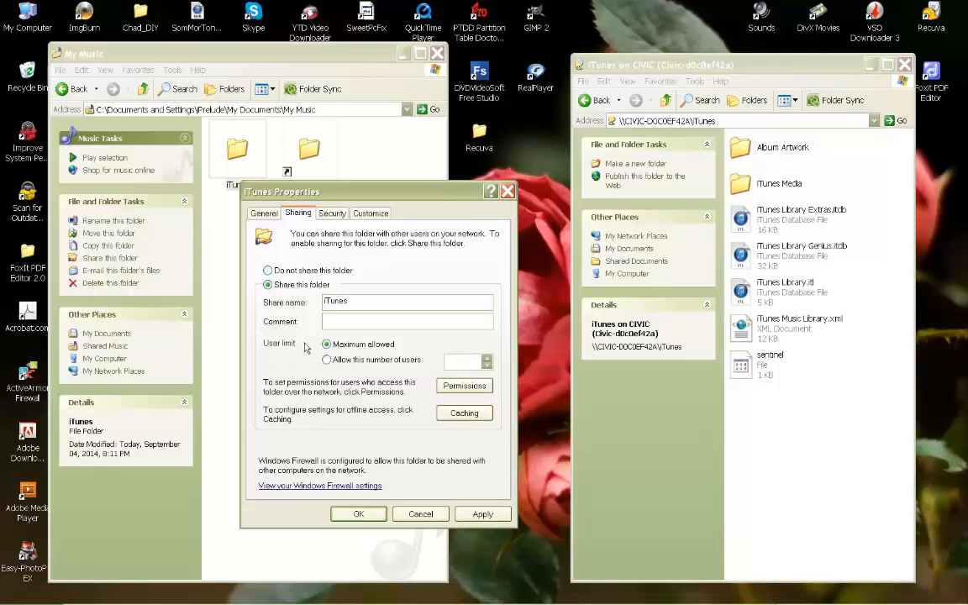
click(482, 514)
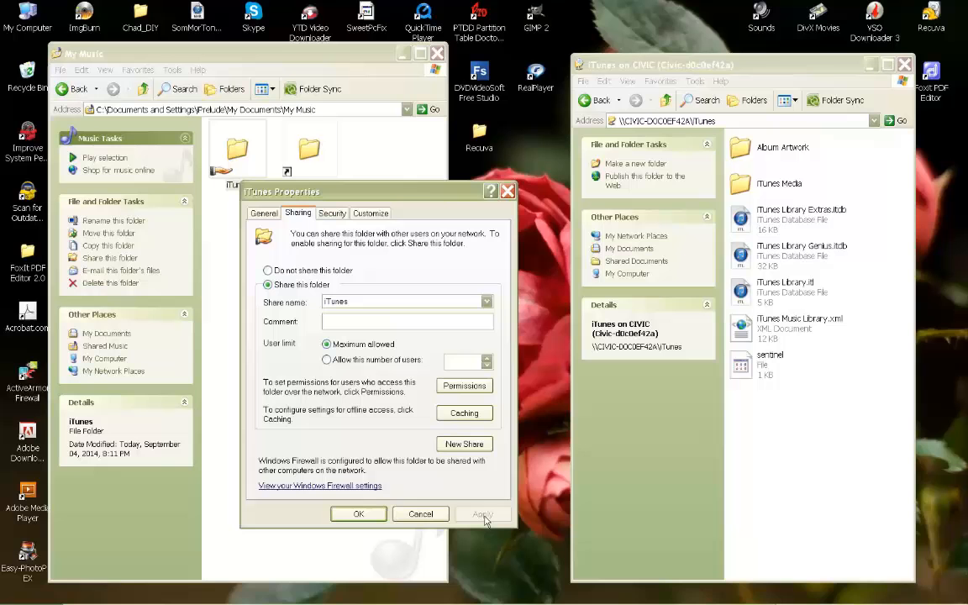
click(359, 514)
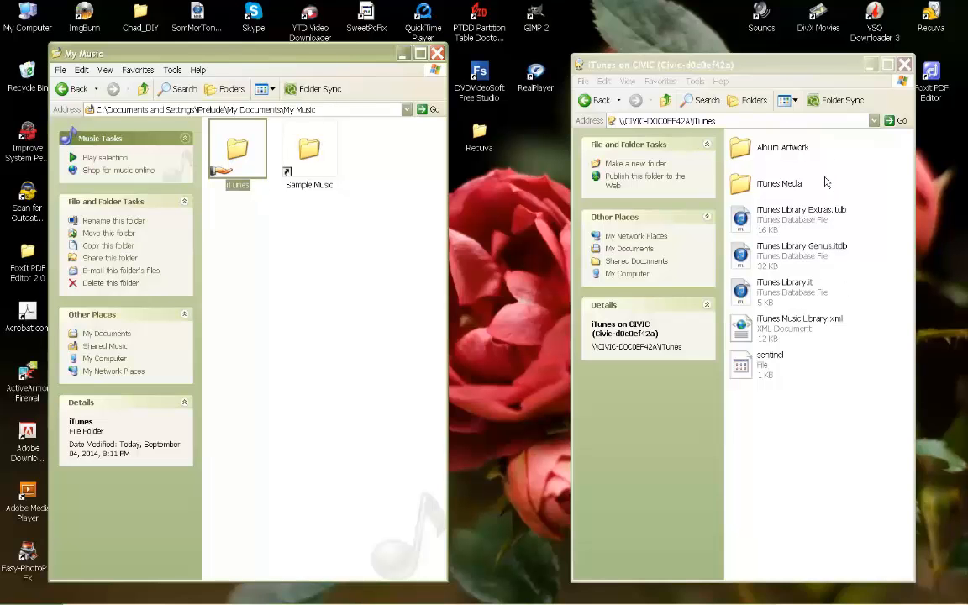
Recheck the iTunes folder's Sharing properties, confirm with OK and nudge the My Music window aside
right_click(240, 158)
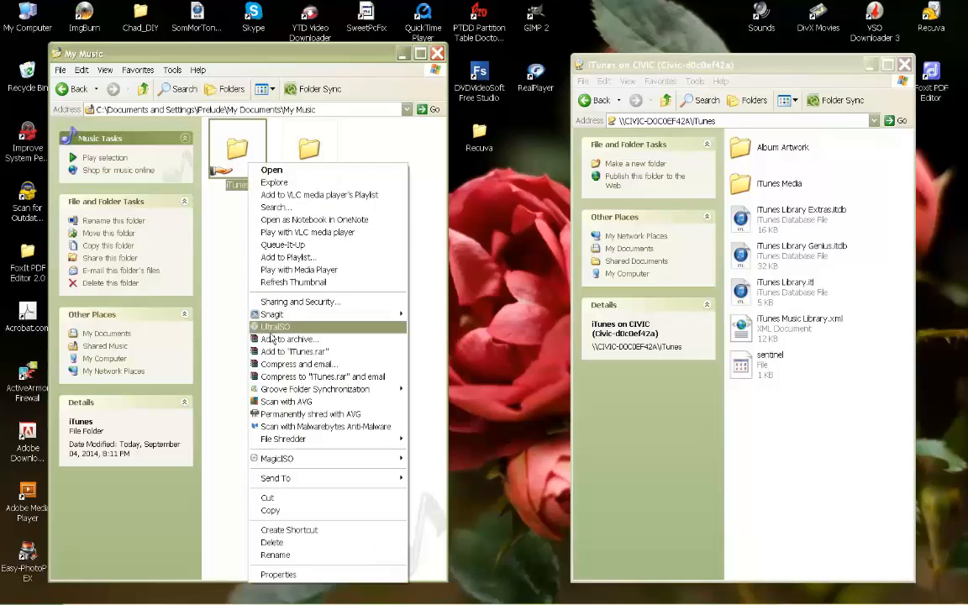
click(324, 302)
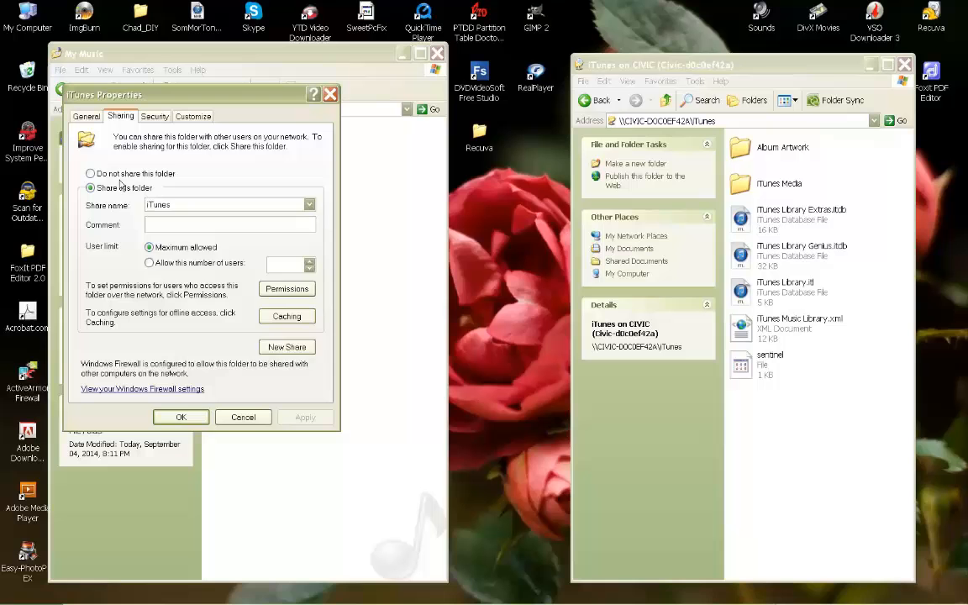
click(118, 174)
click(305, 417)
click(197, 420)
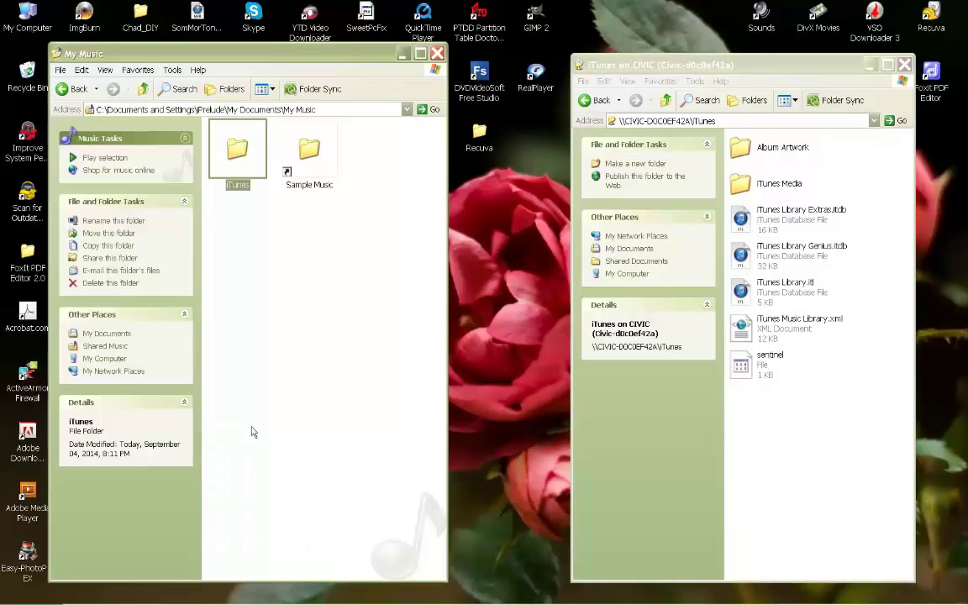
click(329, 445)
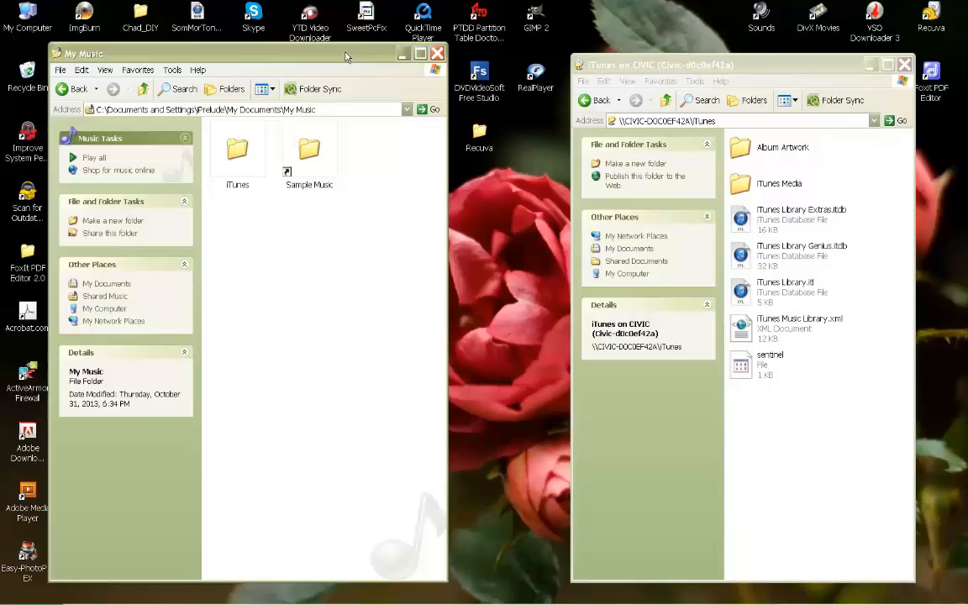
drag(346, 57, 377, 65)
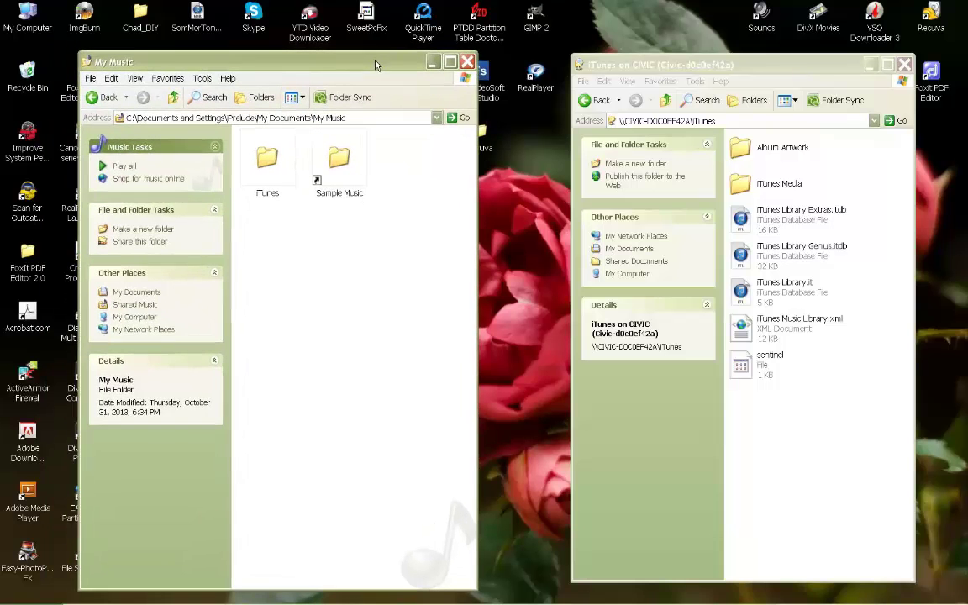
Enter the local iTunes folder and bring the iTunes on CIVIC window forward alongside it
double_click(268, 162)
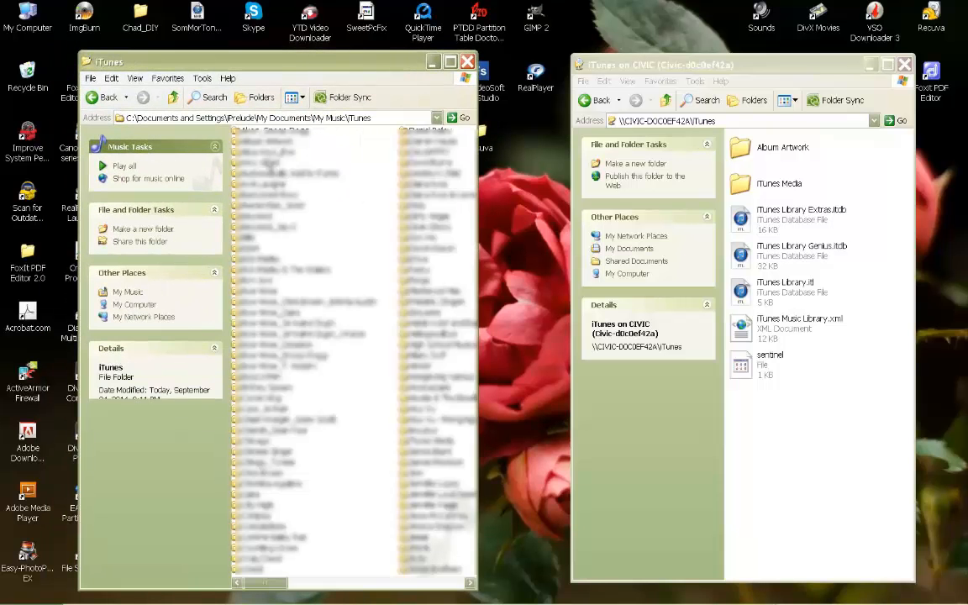
click(804, 443)
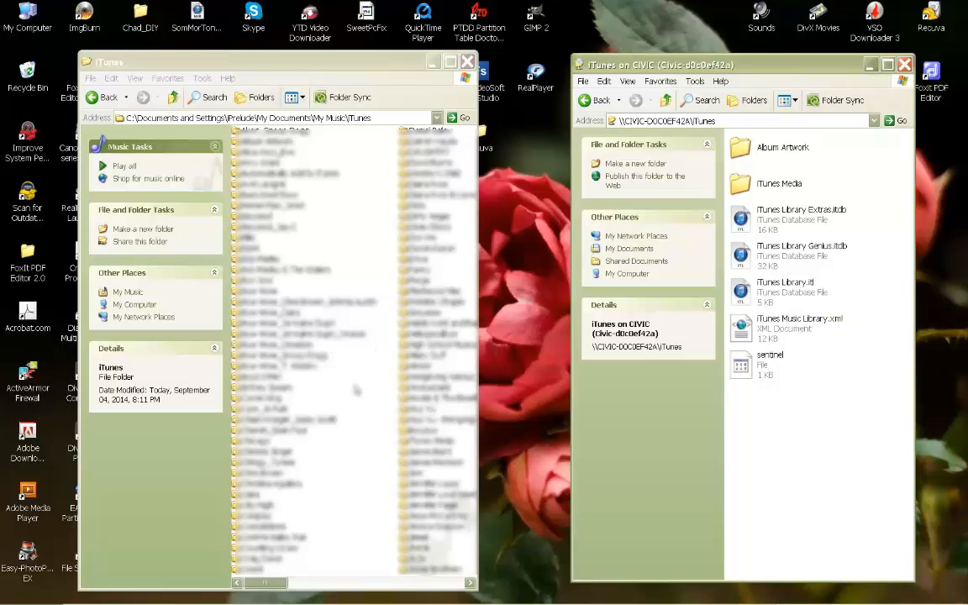
drag(271, 589, 443, 580)
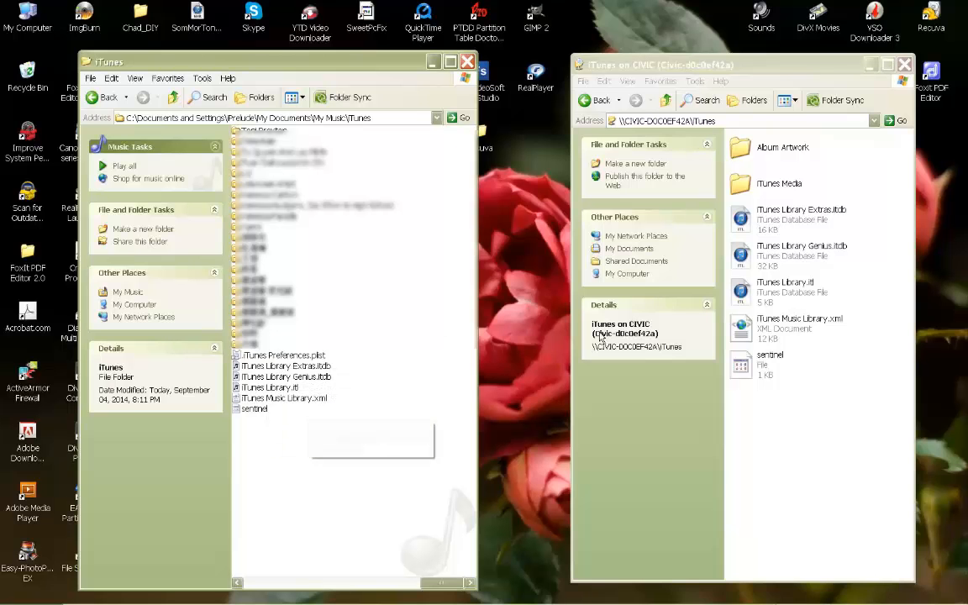
click(805, 428)
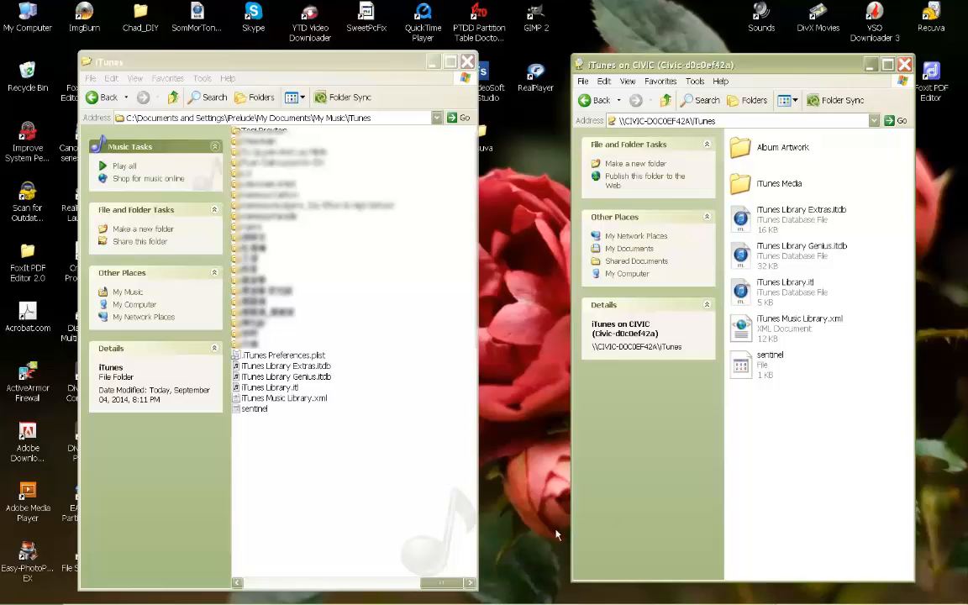
drag(446, 583, 254, 576)
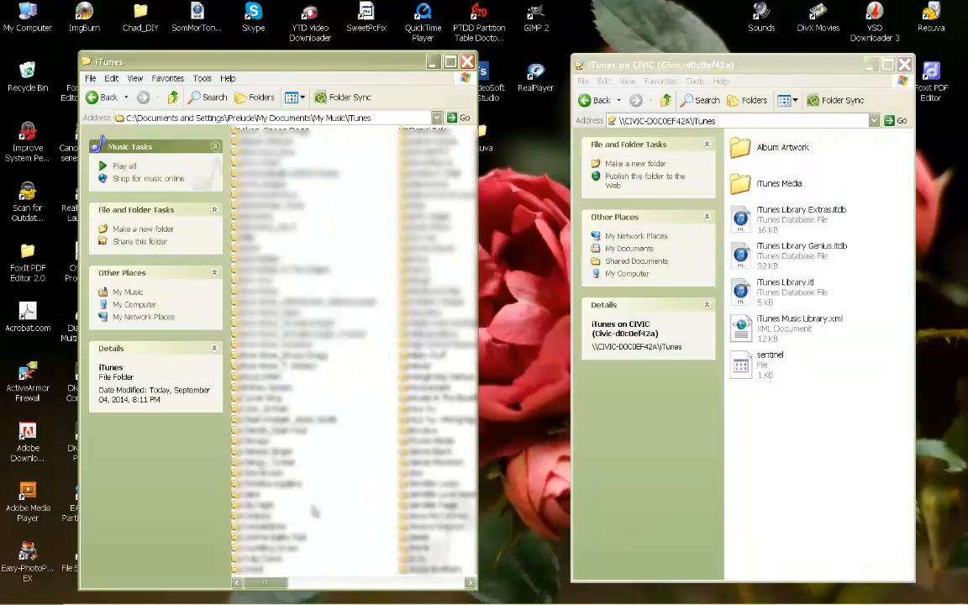
scroll(313, 509, down, 3)
scroll(323, 517, down, 3)
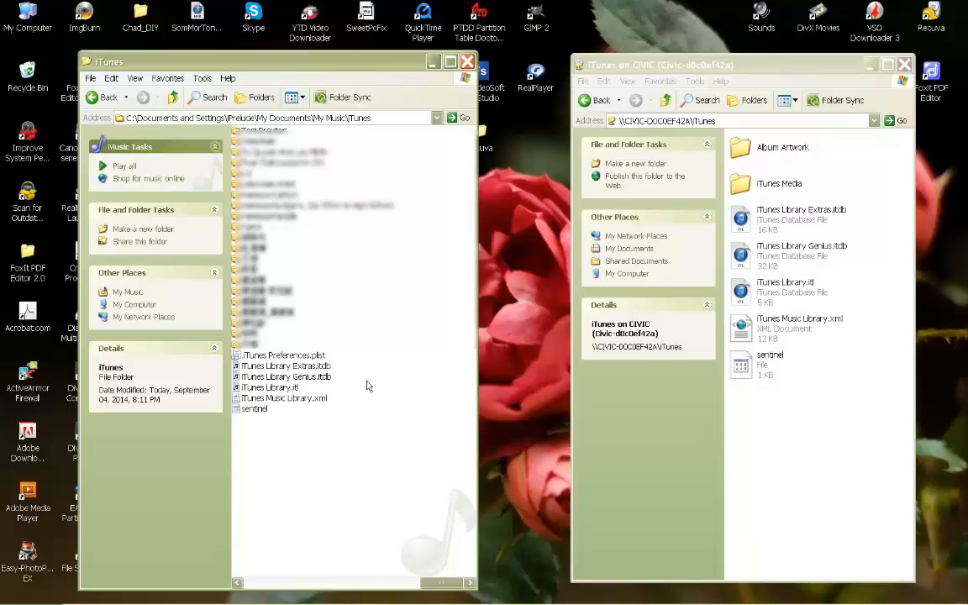
Select the iTunes library files and last folders and copy them
drag(364, 448, 240, 307)
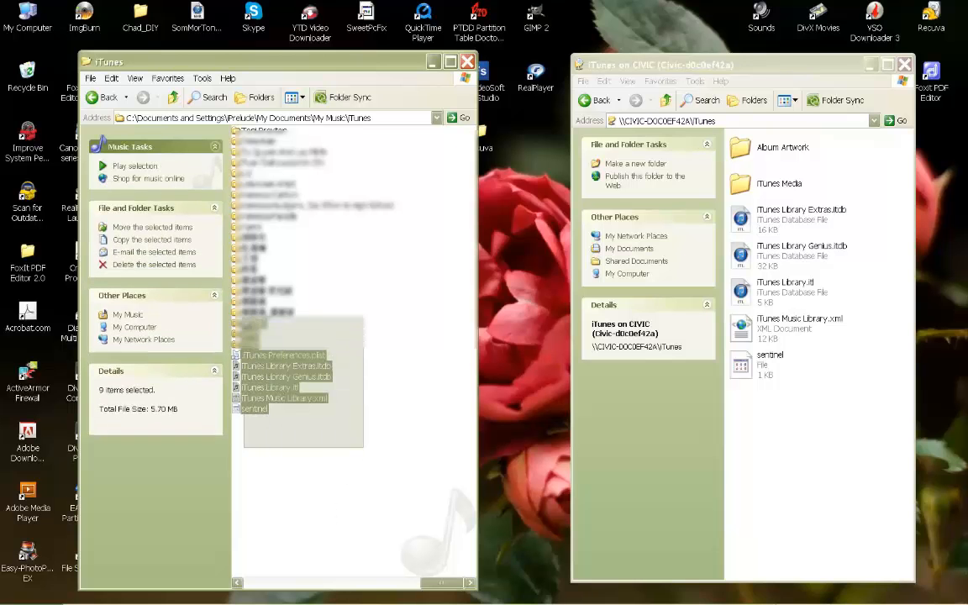
right_click(248, 335)
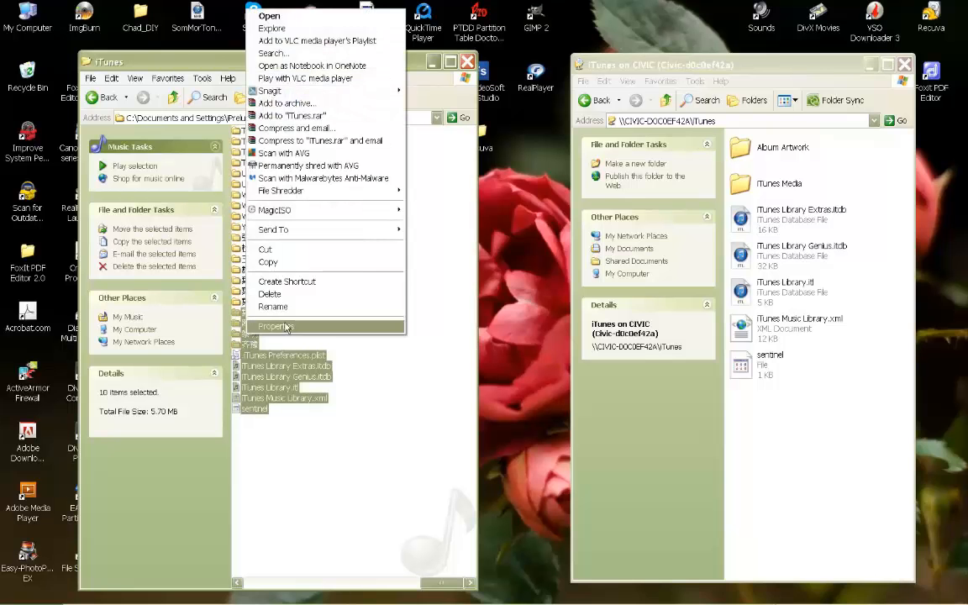
click(304, 263)
Paste the copied items into the shared iTunes folder on CIVIC, starting the network copy
click(802, 462)
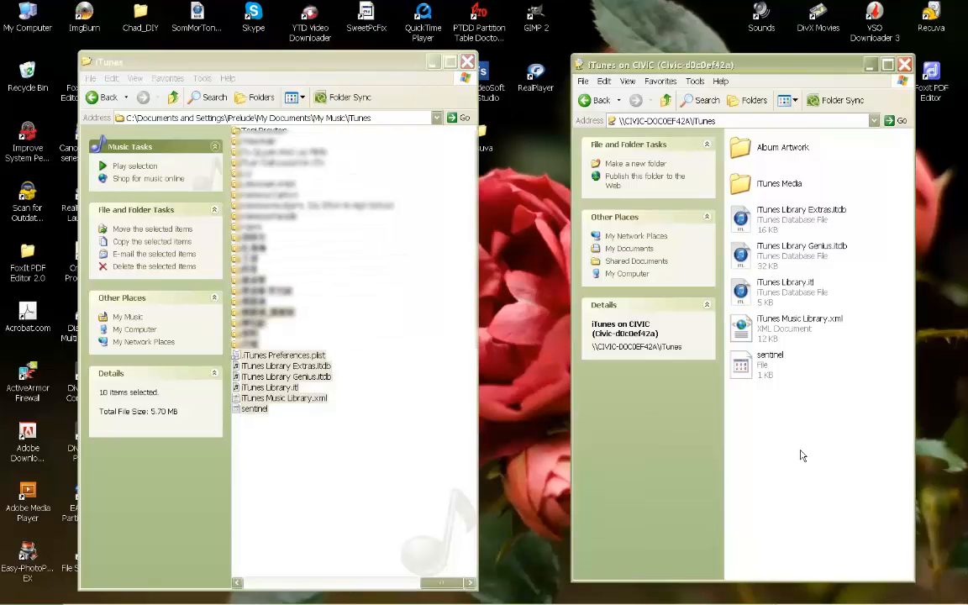
right_click(801, 452)
click(828, 528)
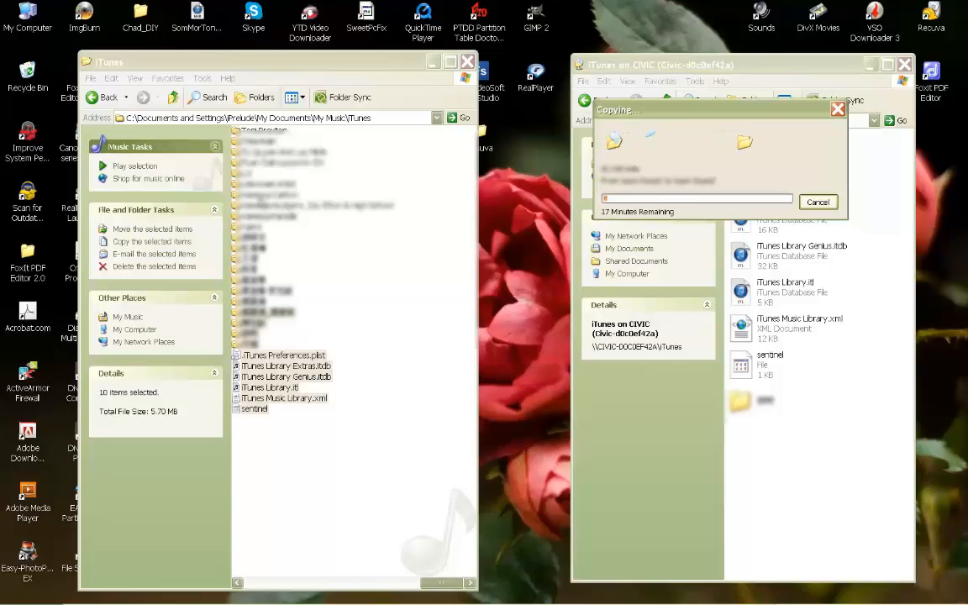
click(303, 582)
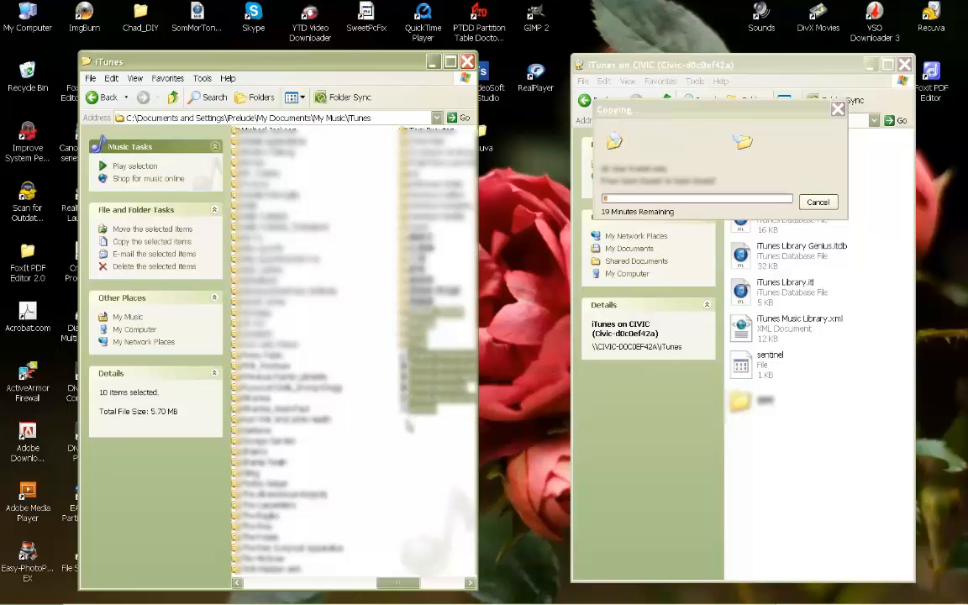
mouse_move(392, 586)
mouse_down()
mouse_move(288, 590)
mouse_move(377, 586)
mouse_up()
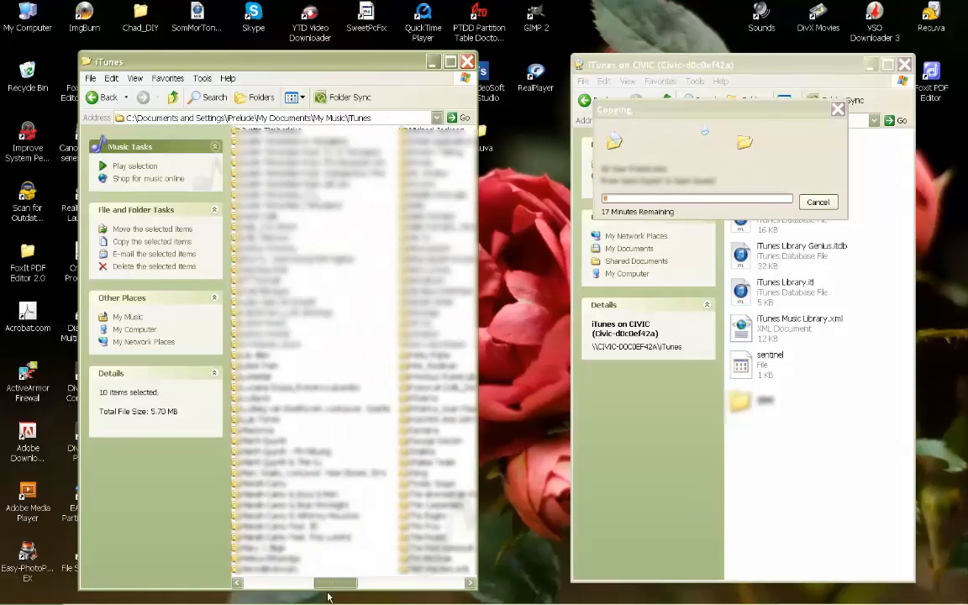